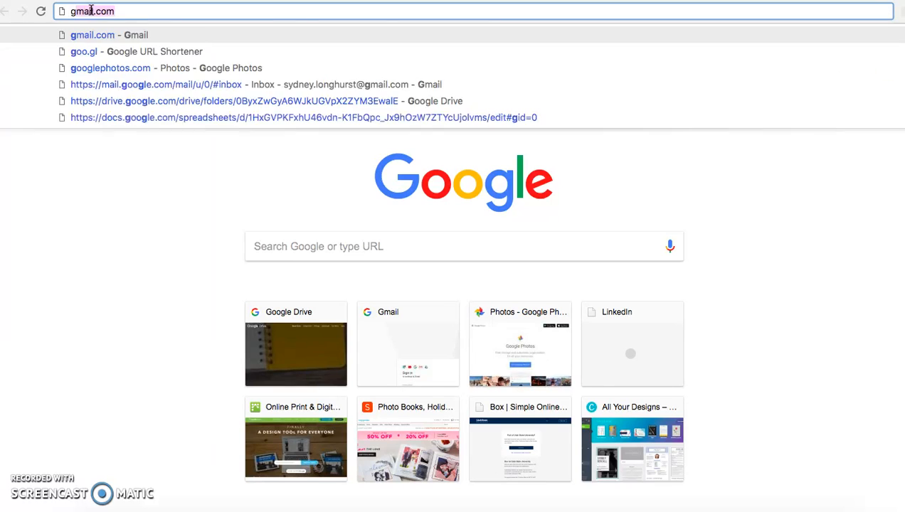
Search the web for google sheets and open Google Sheets from the results
text(sheets)
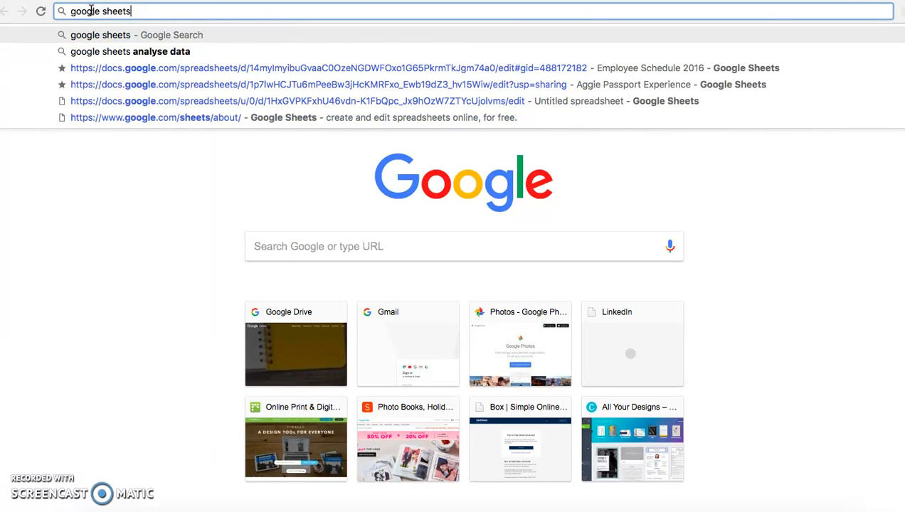
key(Return)
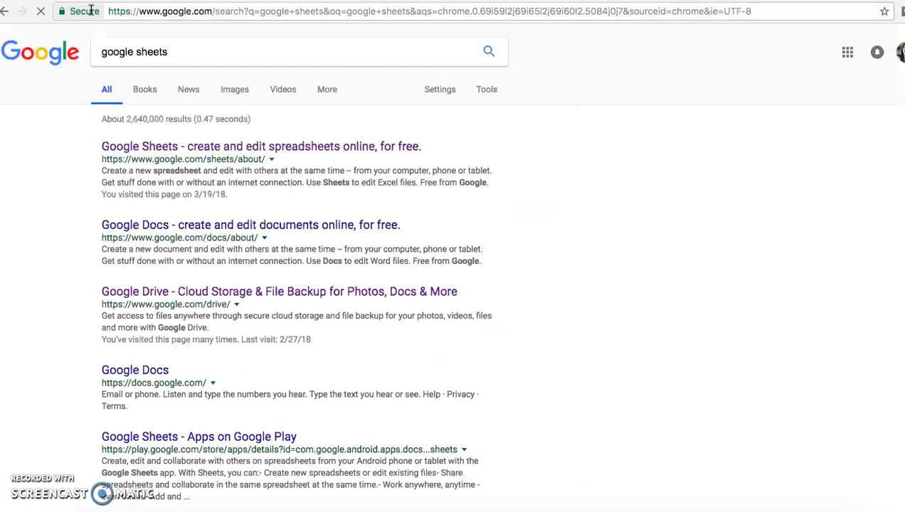
click(243, 148)
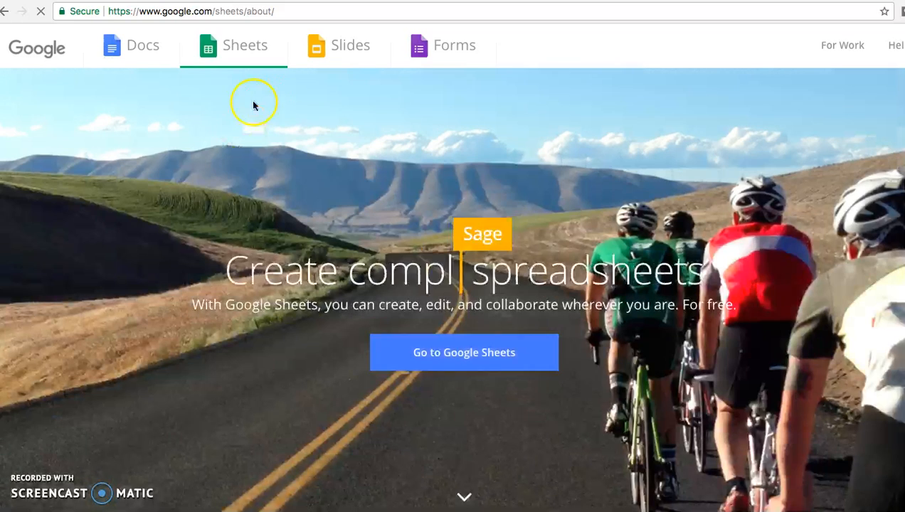
click(436, 348)
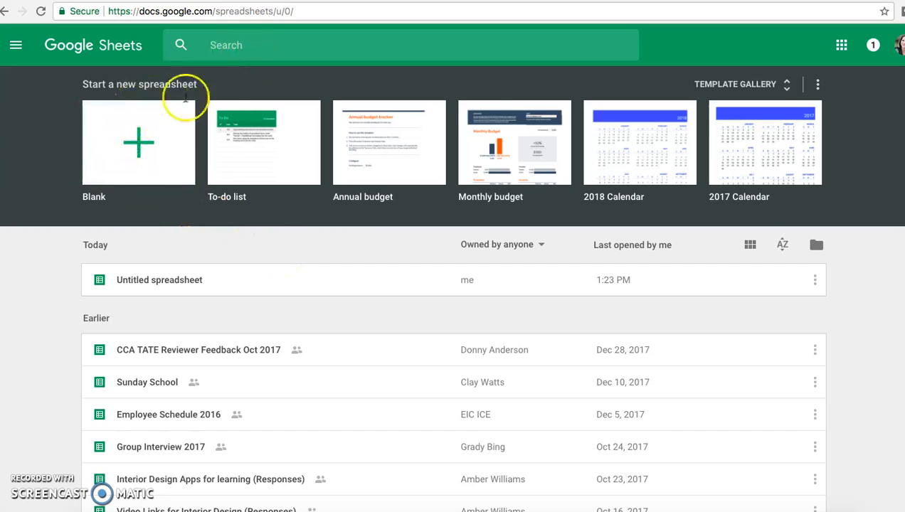
Create a blank spreadsheet and enter 12 and denim jeans in the first row
click(146, 147)
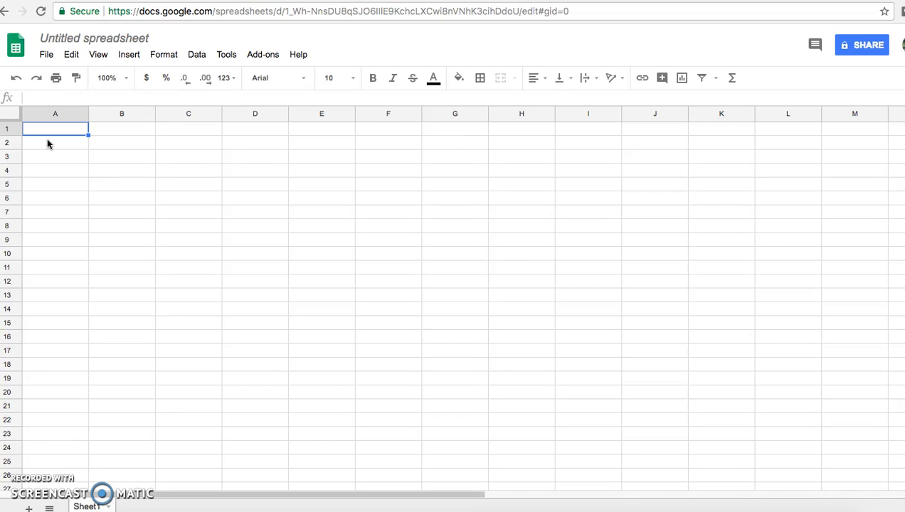
click(38, 132)
text(12)
key(Tab)
text(denim jeans)
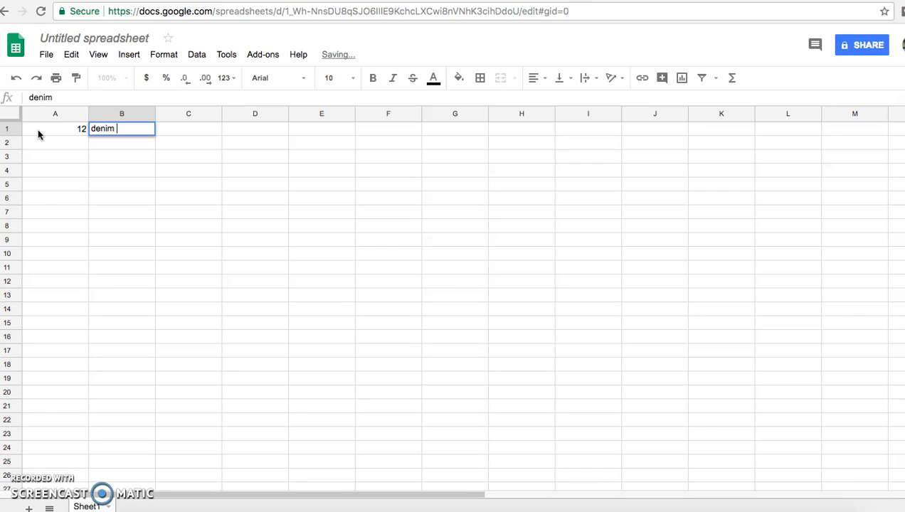
click(41, 143)
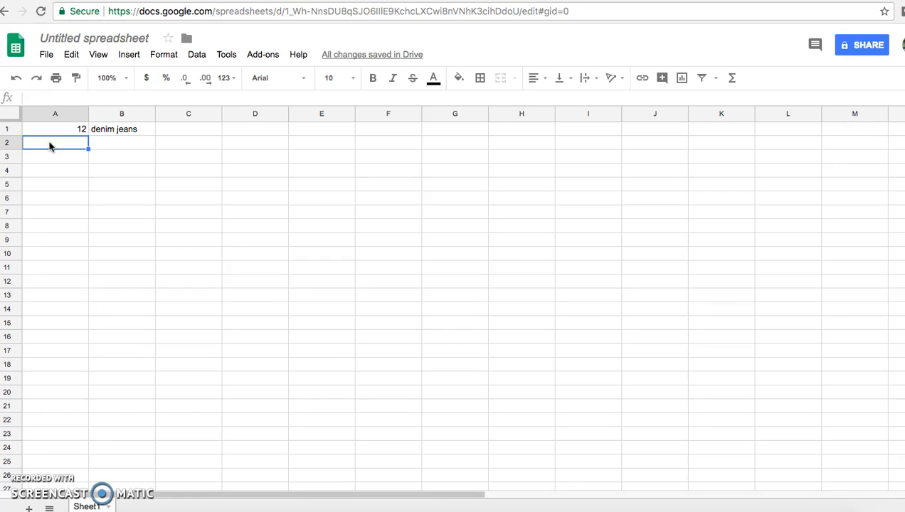
Enter 6 with sweatshirts in row 2 and 4 with button up shirts in row 3
text(6)
key(Tab)
text(swe)
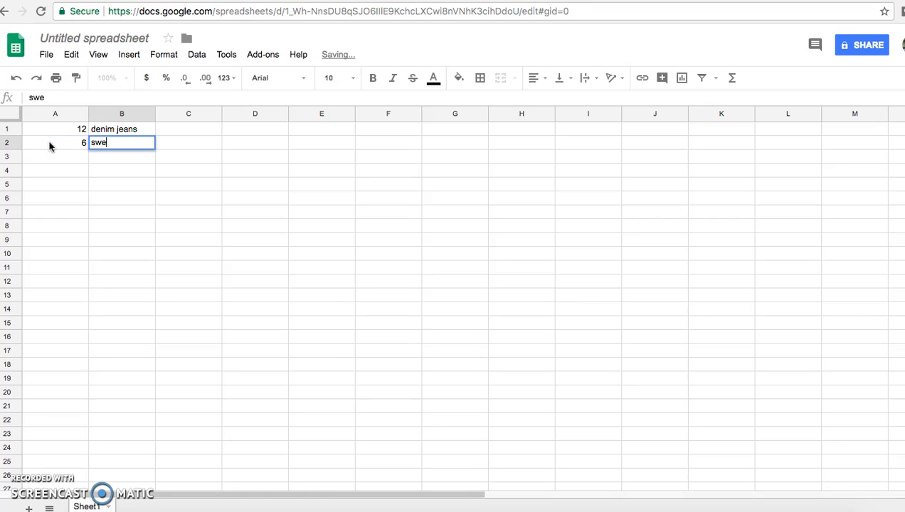
text(atshirts)
click(51, 156)
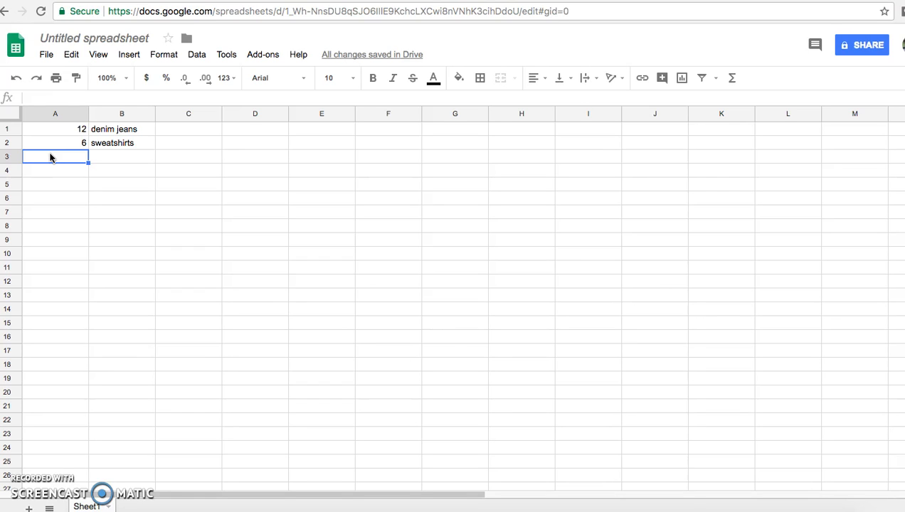
text(4)
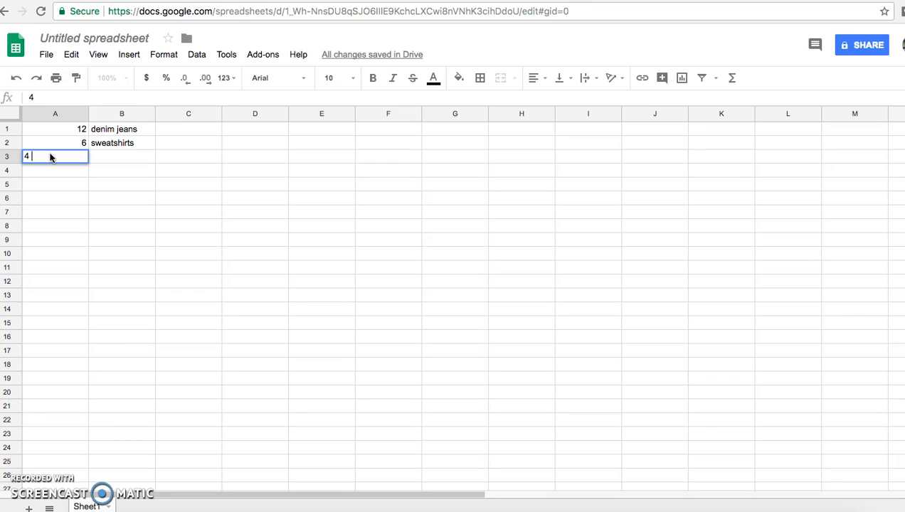
key(Tab)
text(button )
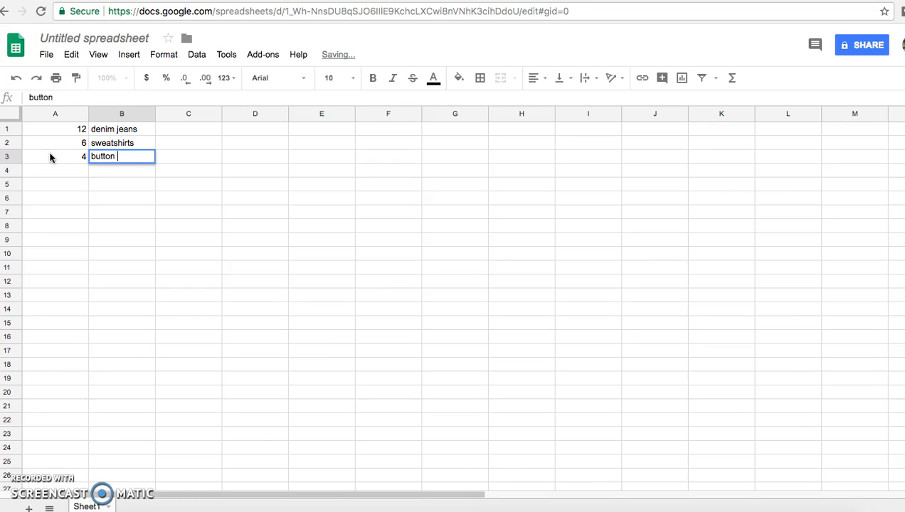
text(up shirts)
key(Tab)
Enter 1 with suit in row 4 and 4 with knit dresses in row 5
click(73, 174)
text(1)
key(Tab)
text(suit)
click(80, 183)
text(4)
key(Tab)
text(kni)
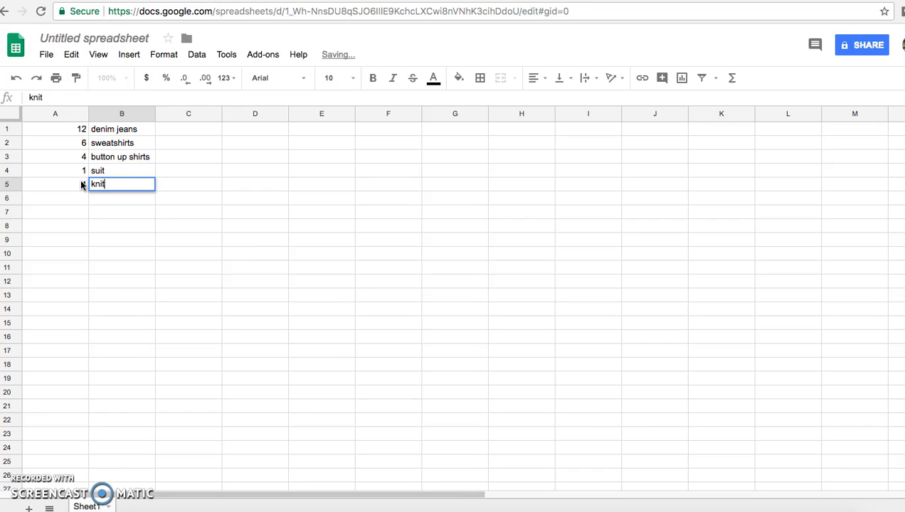
text(t dresses)
click(246, 213)
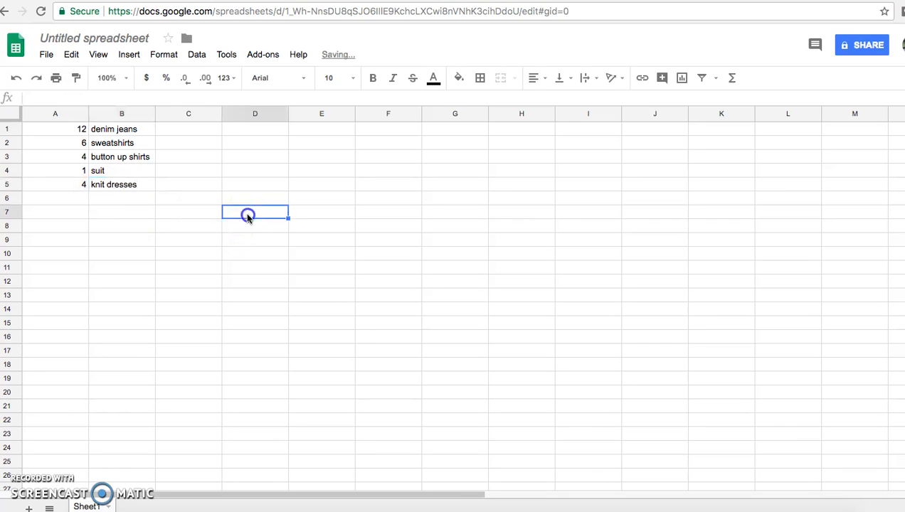
Insert a chart from the range A1:B5 and move it beside the data
drag(54, 132, 126, 187)
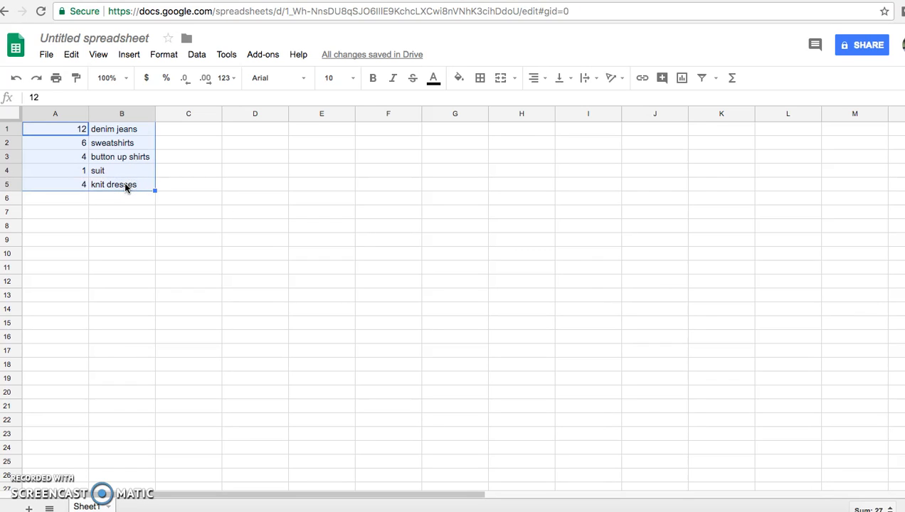
click(682, 80)
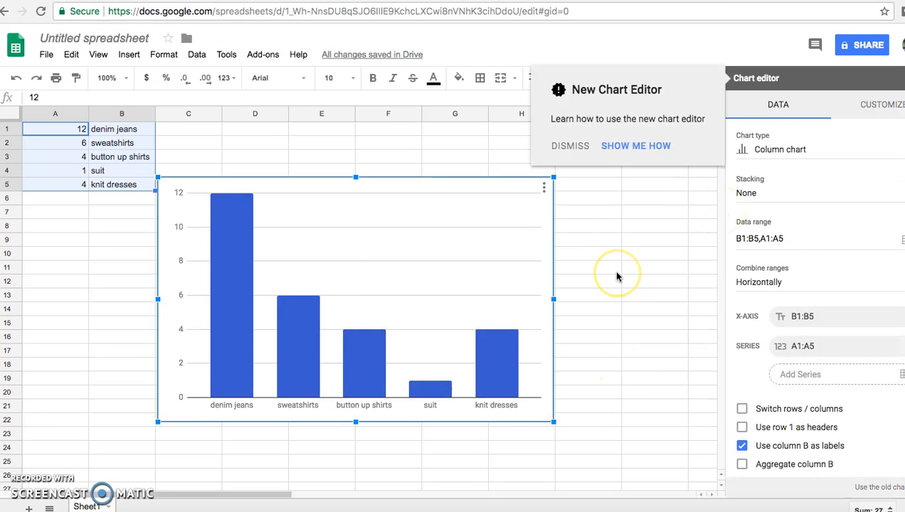
drag(313, 283, 420, 229)
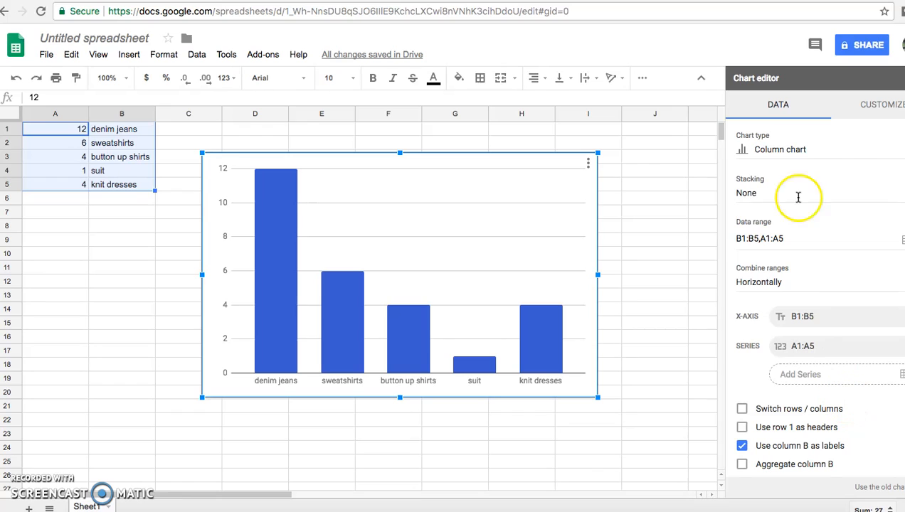
Change the chart type to Pie chart
click(811, 151)
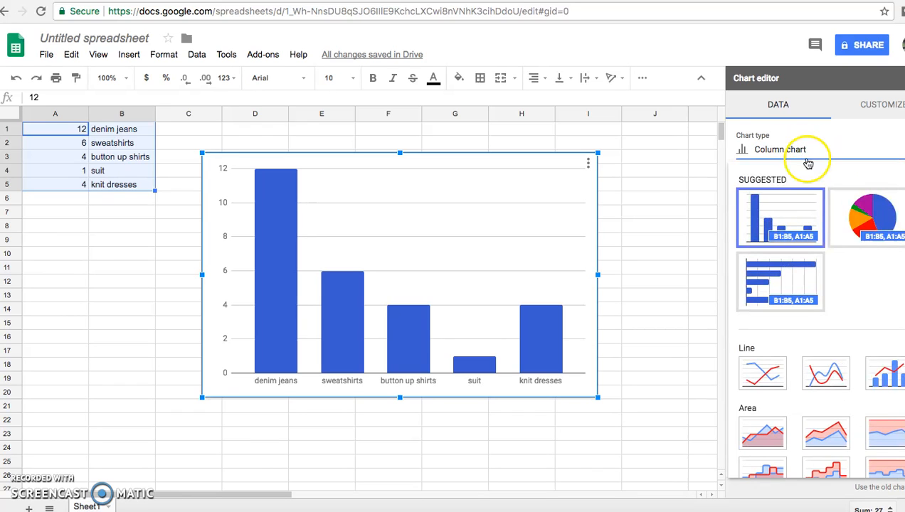
click(875, 217)
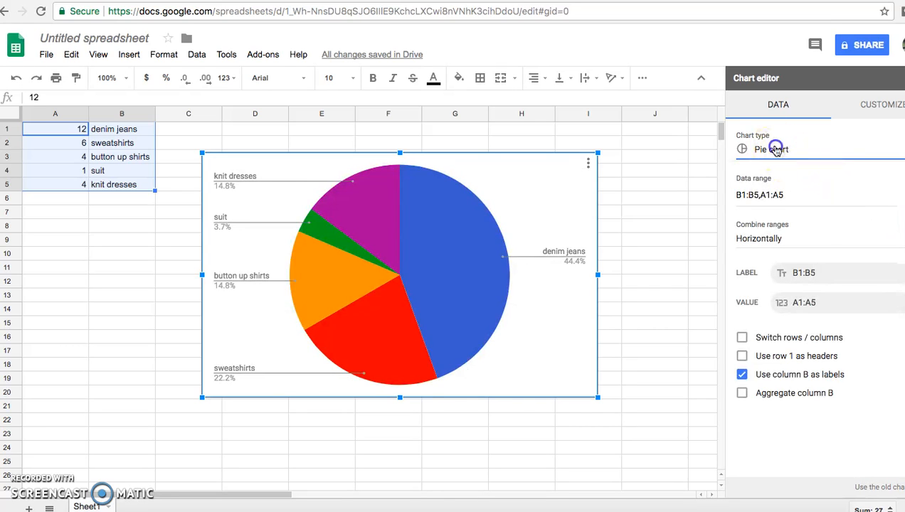
Change the chart type to Combo chart
click(768, 150)
scroll(773, 359, down, 2)
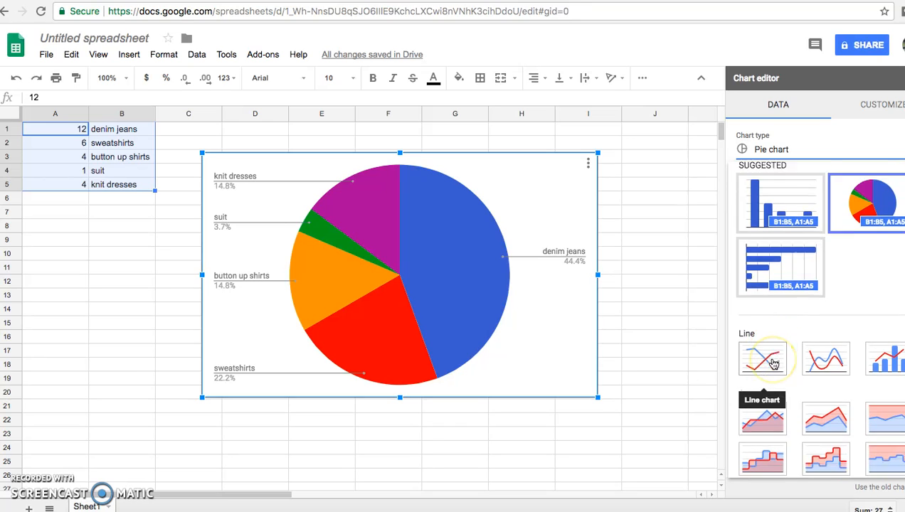
scroll(773, 364, down, 2)
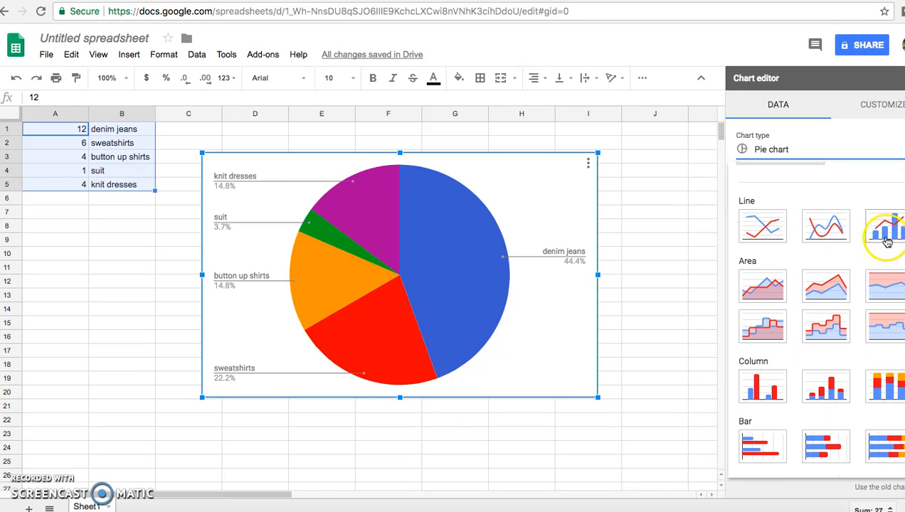
click(882, 231)
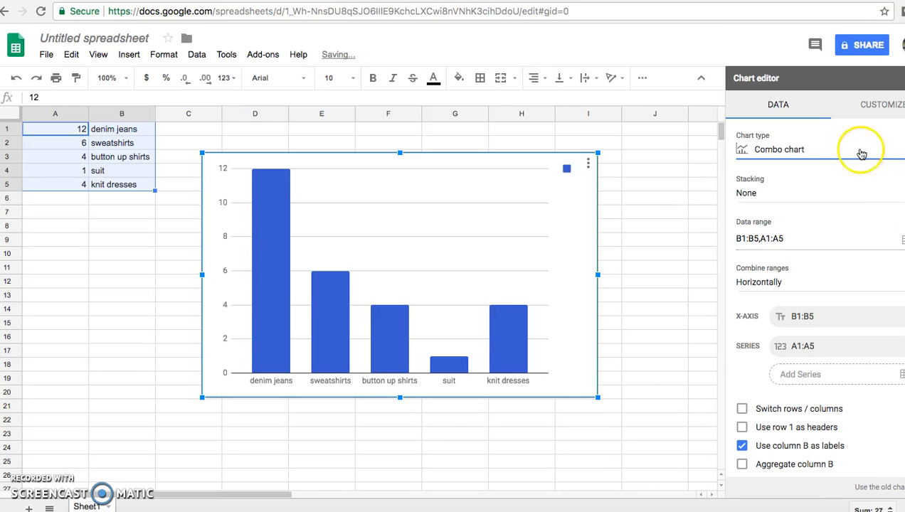
Change the chart type to Doughnut chart
click(805, 150)
scroll(806, 347, down, 3)
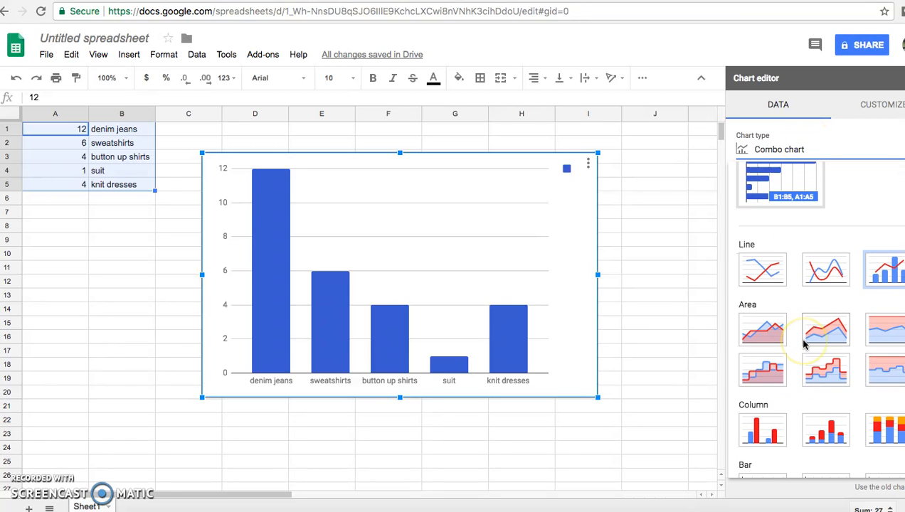
scroll(805, 346, down, 3)
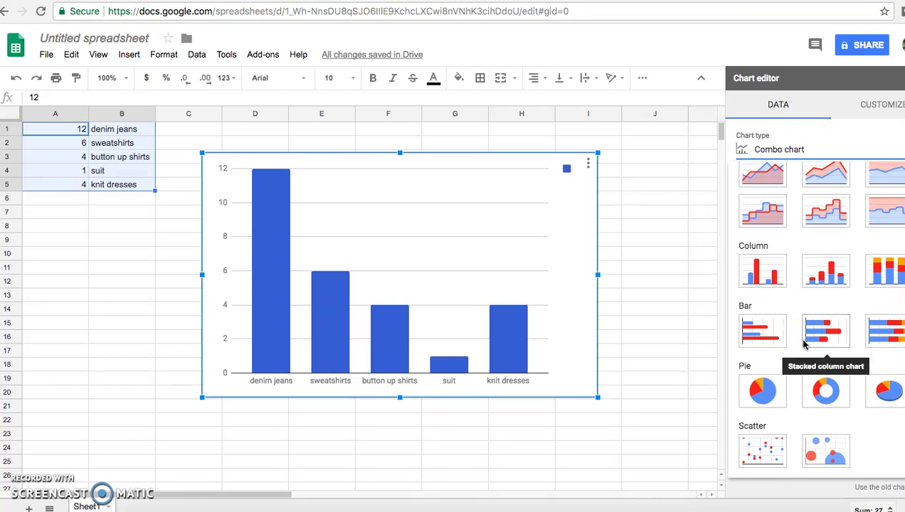
click(823, 392)
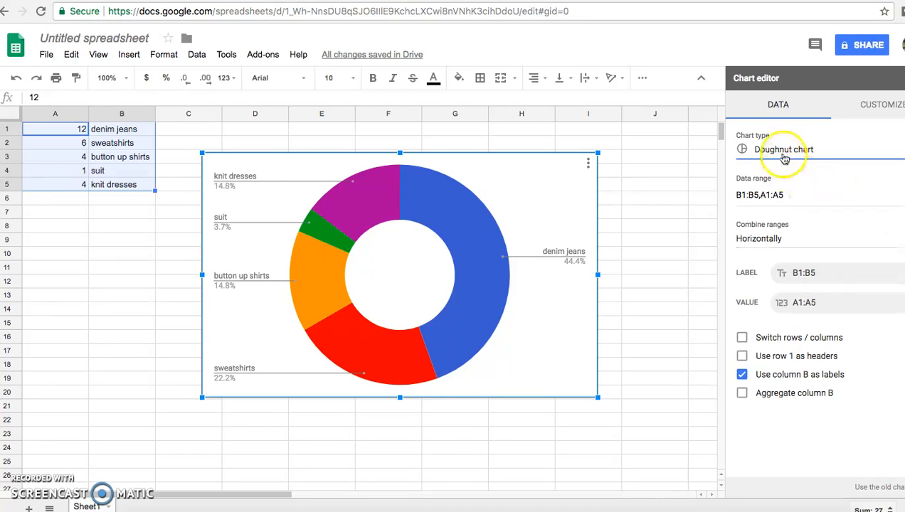
Change the chart type to Scatter chart
click(783, 151)
scroll(806, 337, down, 5)
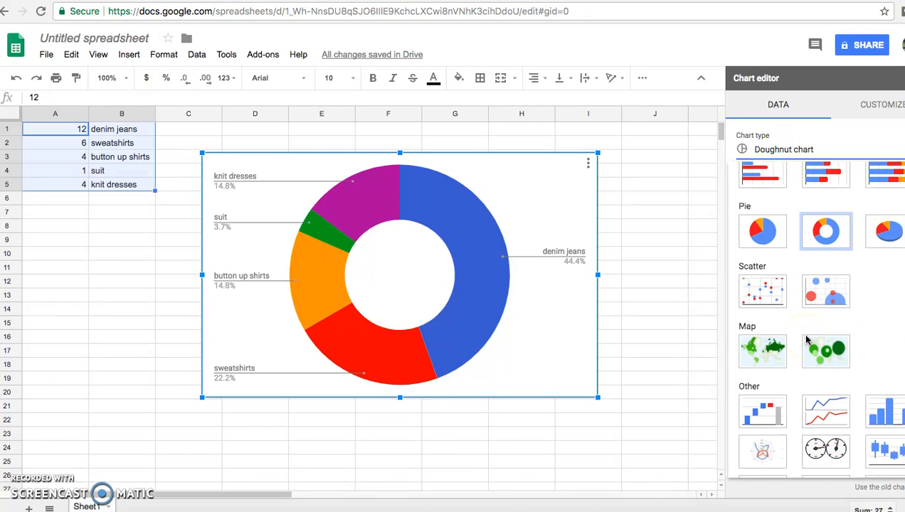
click(760, 280)
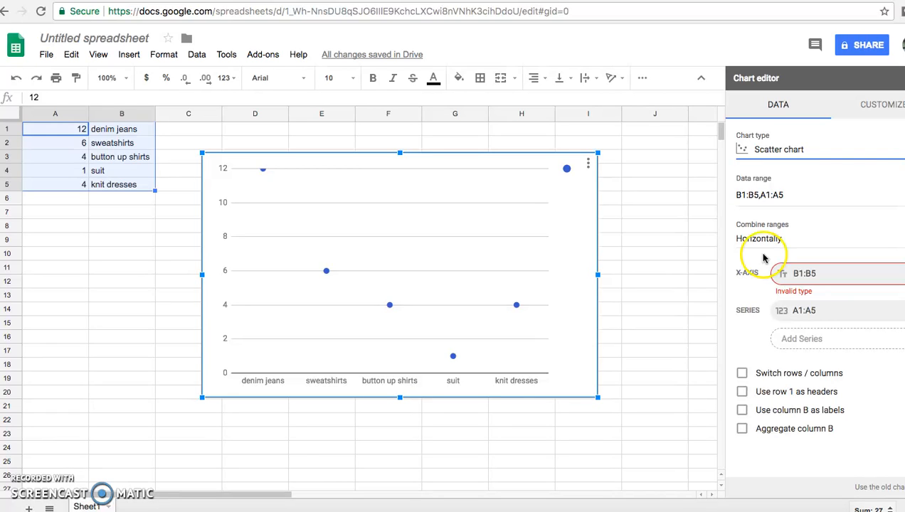
Switch the chart type back to Pie chart from the suggested charts
click(880, 108)
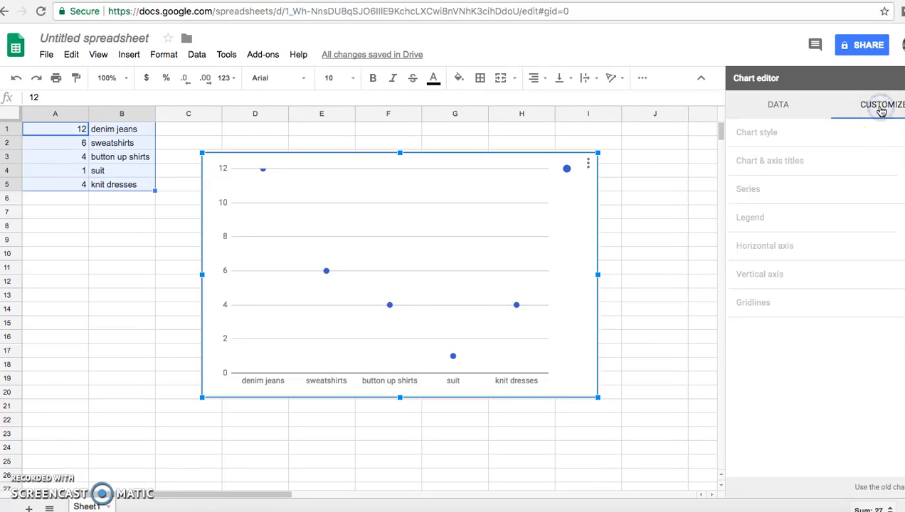
click(777, 112)
click(770, 153)
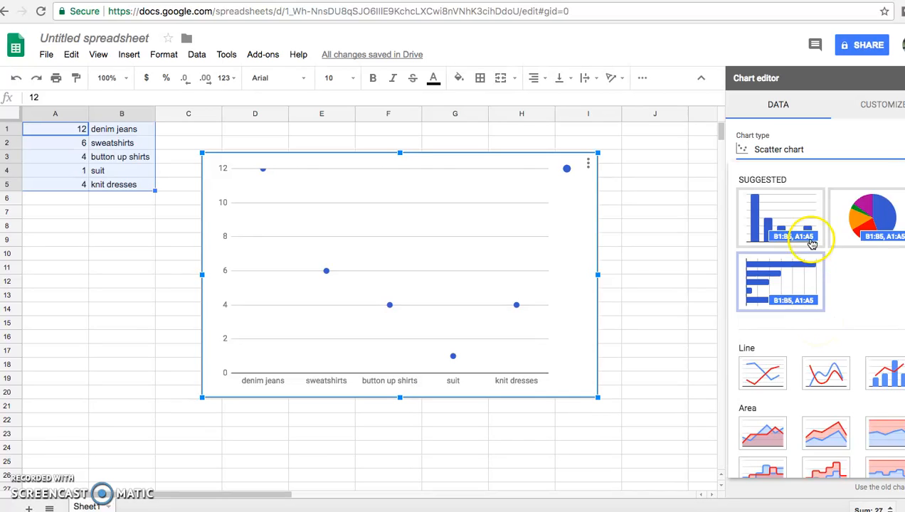
click(841, 227)
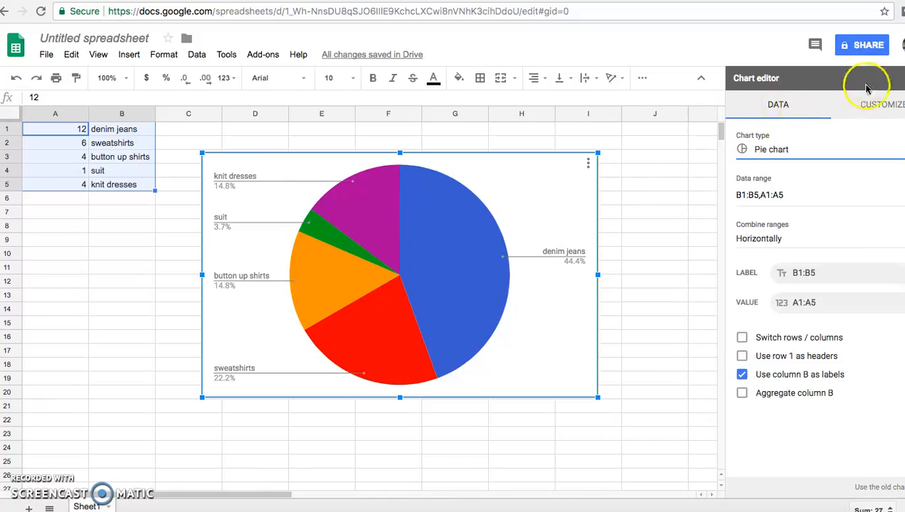
Set the chart title to Percentages of Clothing at Ridgeline High School
click(870, 104)
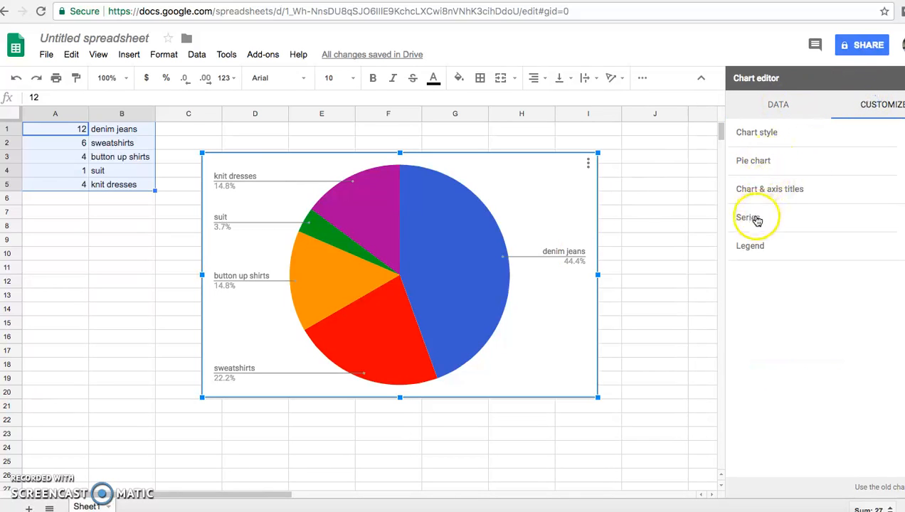
click(771, 192)
click(756, 250)
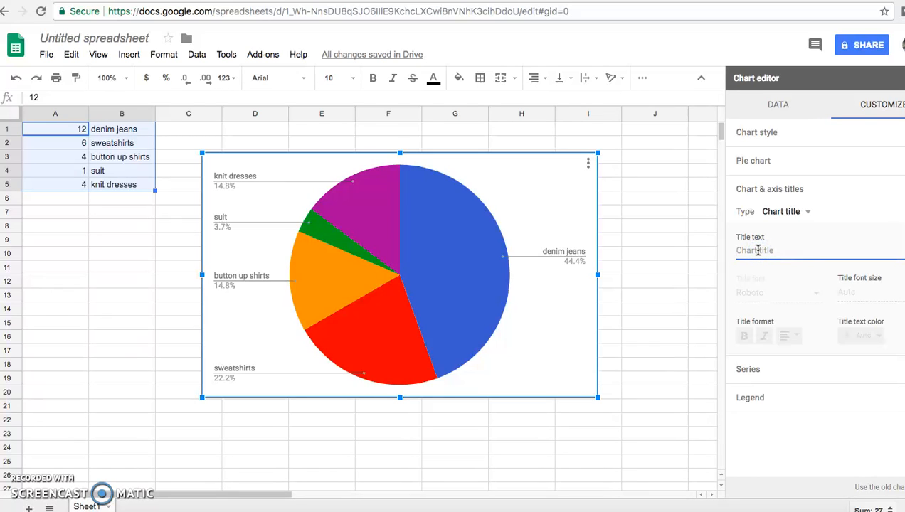
text(Percentages of)
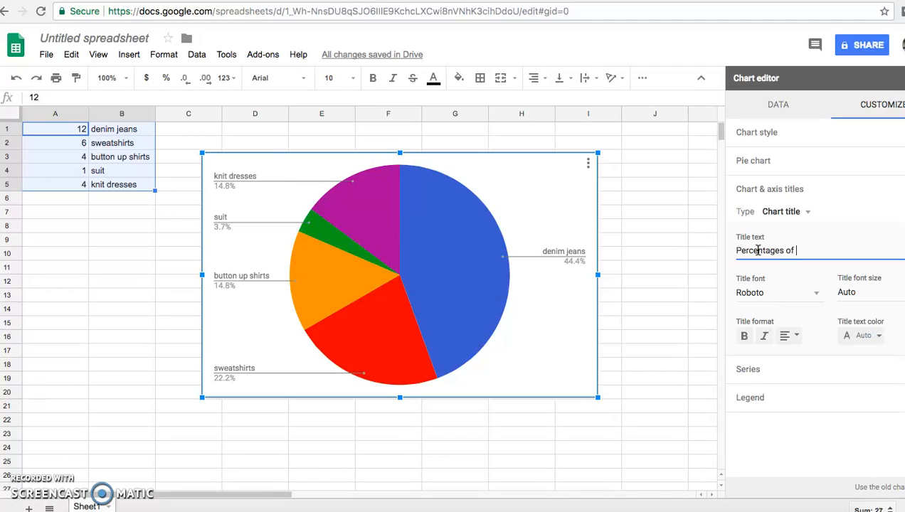
text( Clothing at Ridgeline High School)
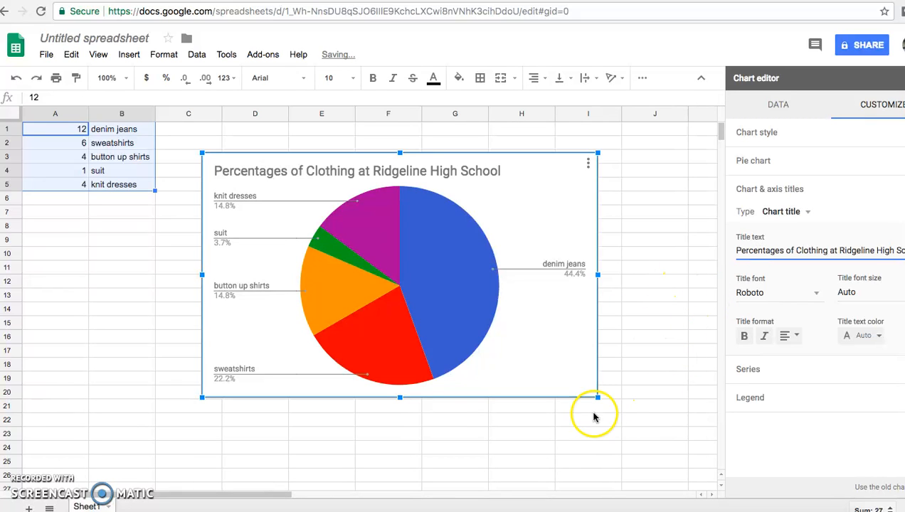
Move the pie chart further to the right on the sheet
click(537, 420)
click(543, 285)
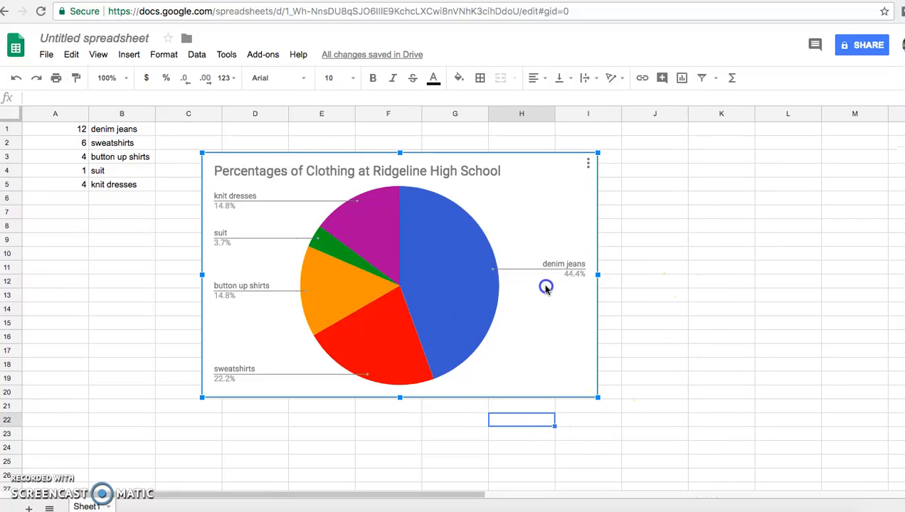
drag(461, 239, 601, 217)
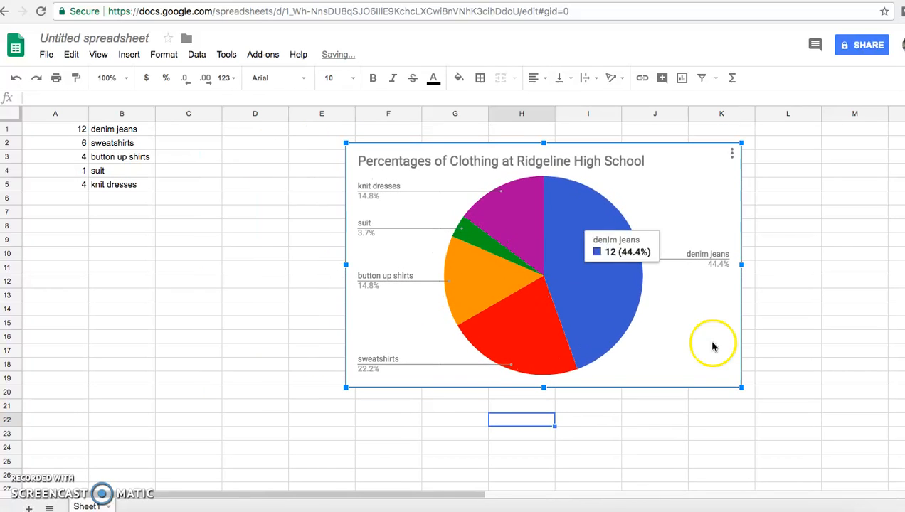
Shrink the pie chart and reposition it further right, beside the data
drag(741, 385, 643, 329)
drag(489, 239, 537, 242)
drag(688, 231, 720, 232)
click(791, 237)
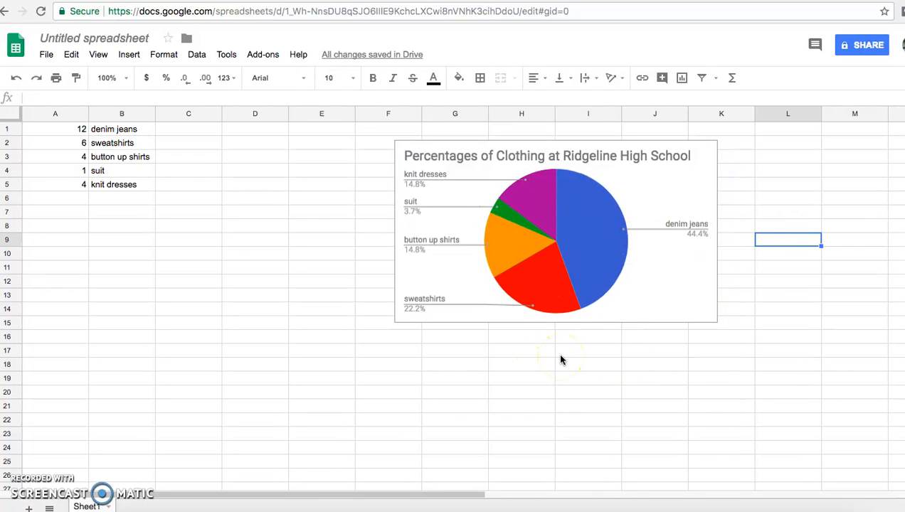
Select the rows for button up shirts, suit and knit dresses (A3:B5) and insert a chart from them
click(107, 202)
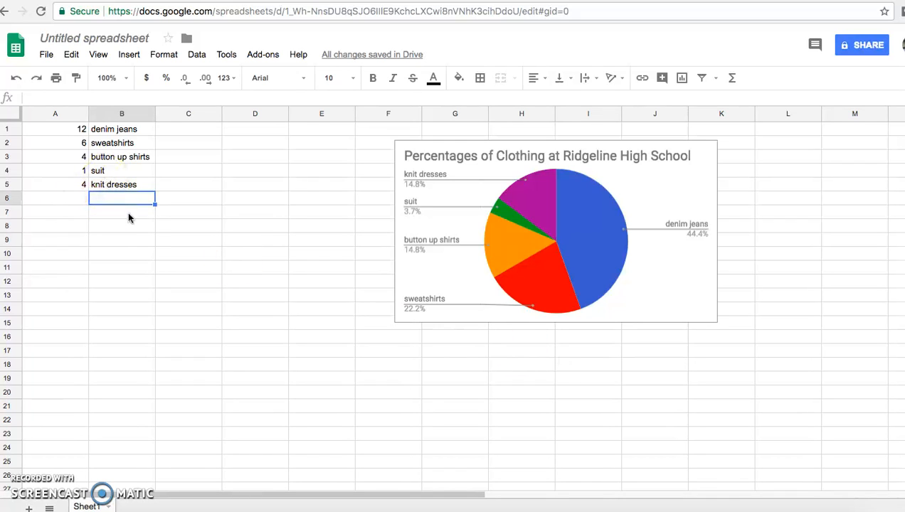
drag(75, 129, 119, 187)
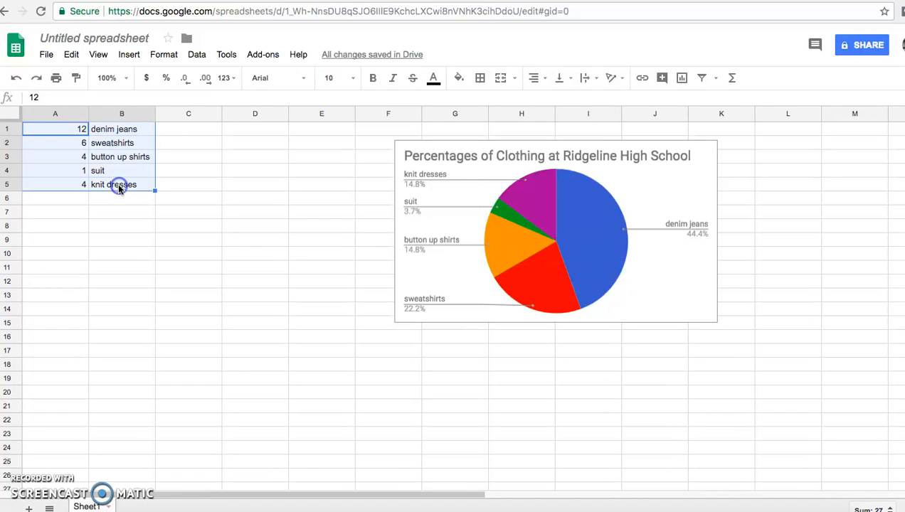
click(133, 225)
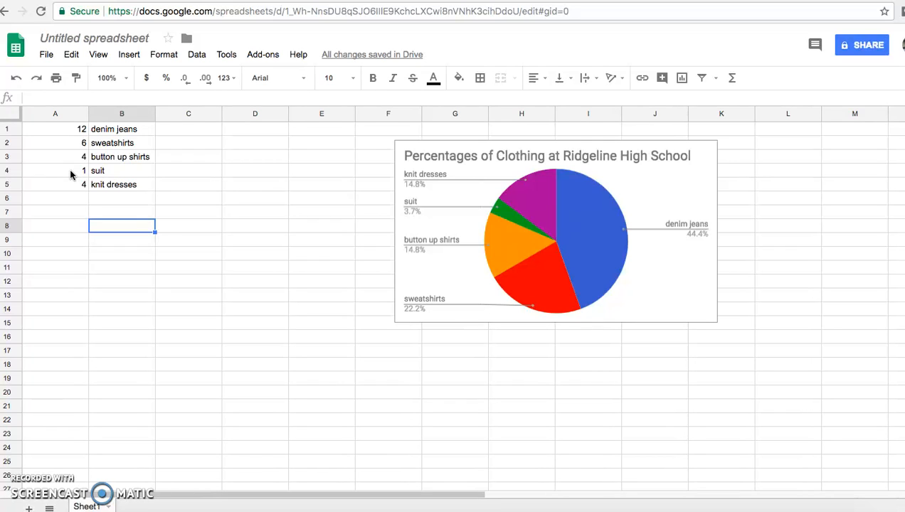
drag(70, 174, 123, 184)
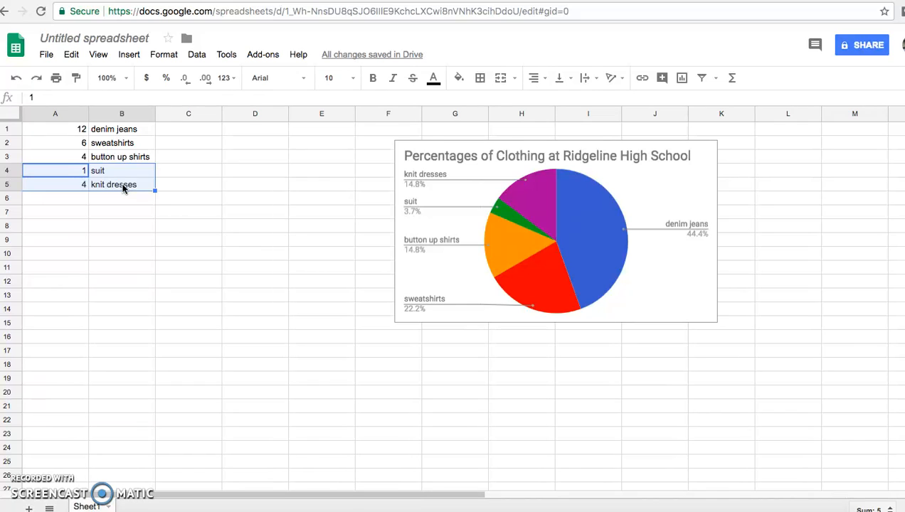
drag(85, 157, 140, 187)
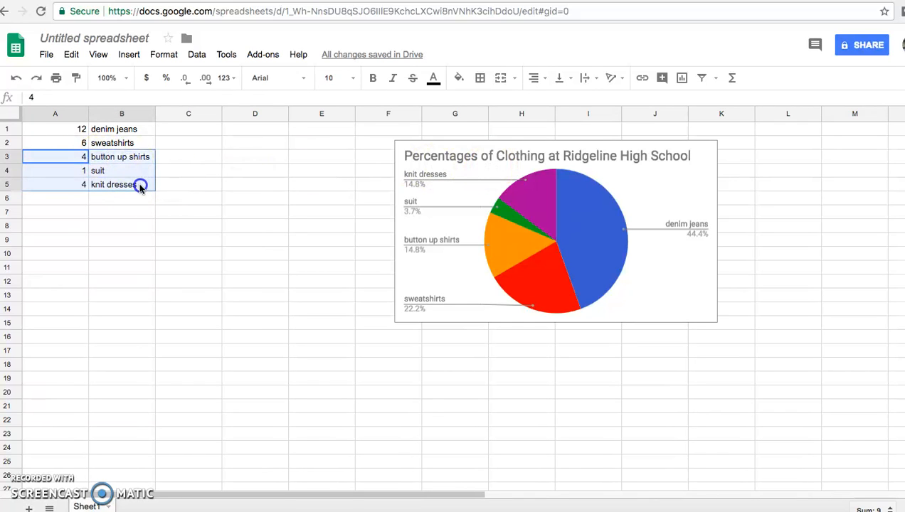
click(682, 77)
Move the new chart below the data table, under columns A to D
drag(376, 269, 335, 317)
drag(487, 217, 387, 279)
drag(282, 344, 250, 307)
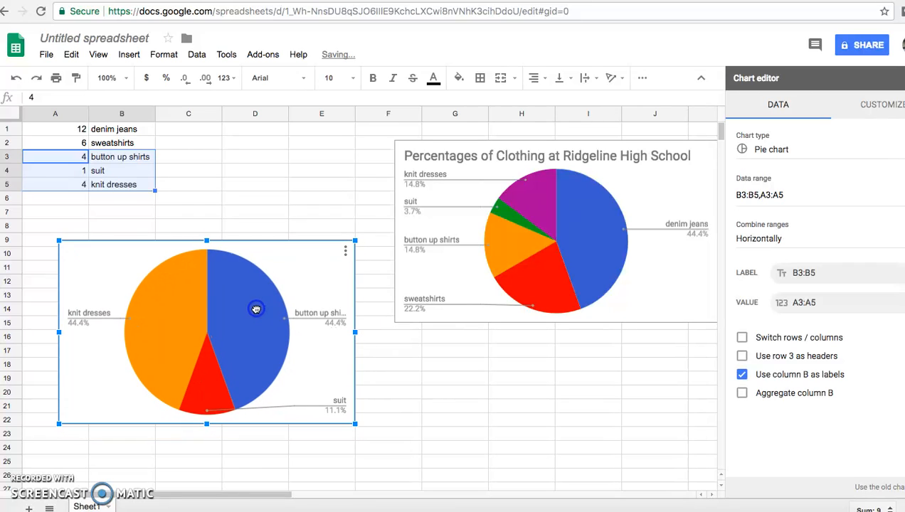
Browse the chart editor's customize sections and the list of available chart types
click(875, 116)
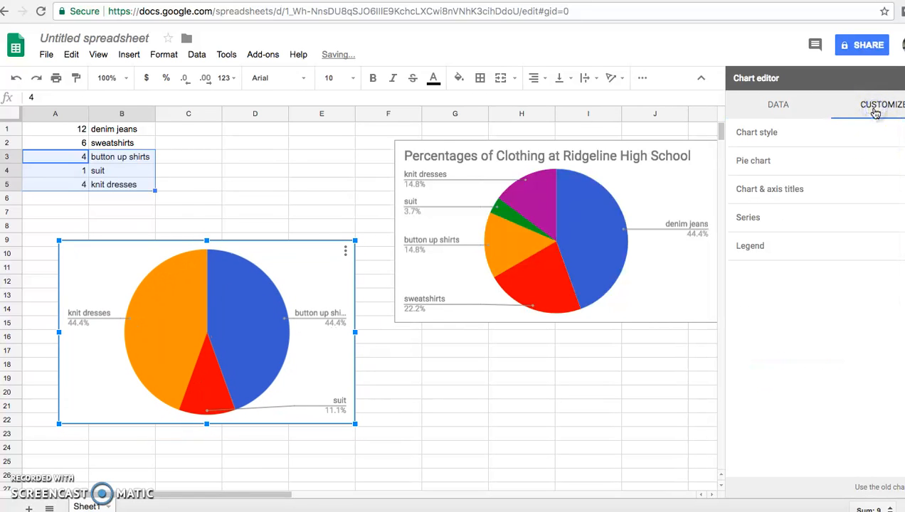
click(769, 105)
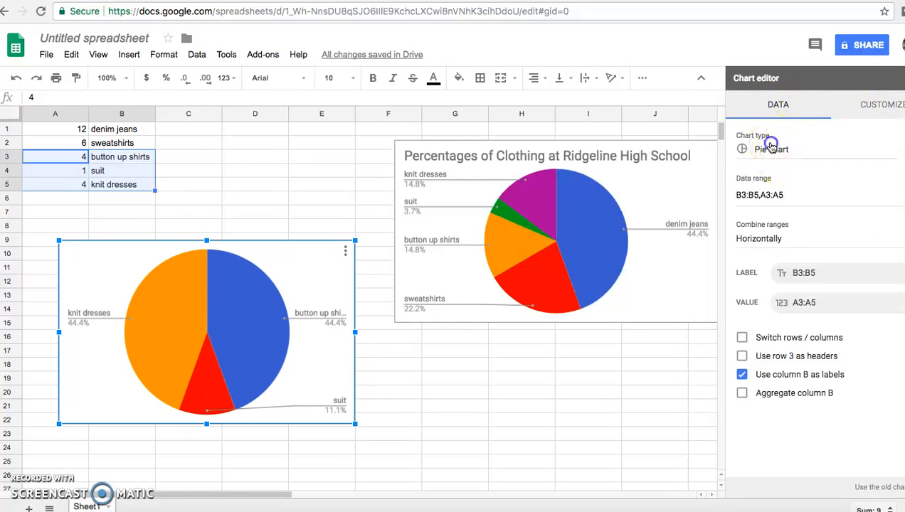
click(770, 146)
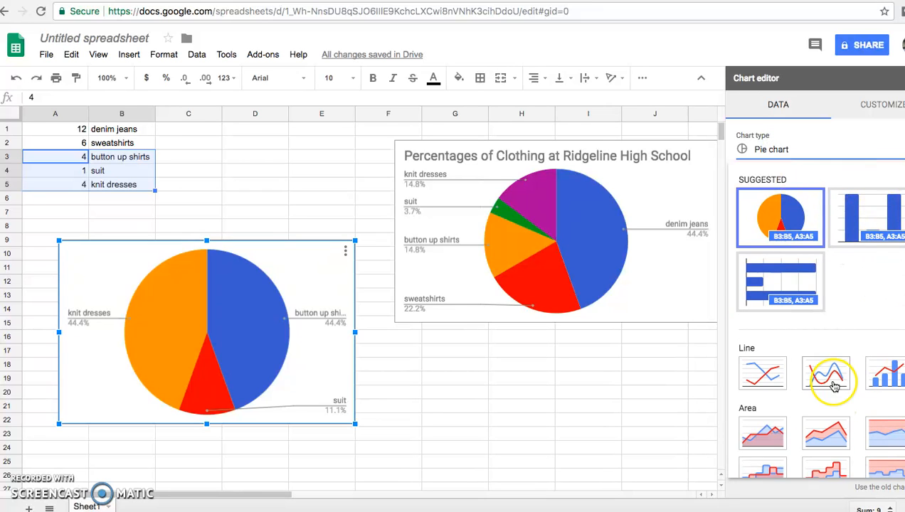
scroll(825, 374, down, 10)
scroll(833, 385, down, 1)
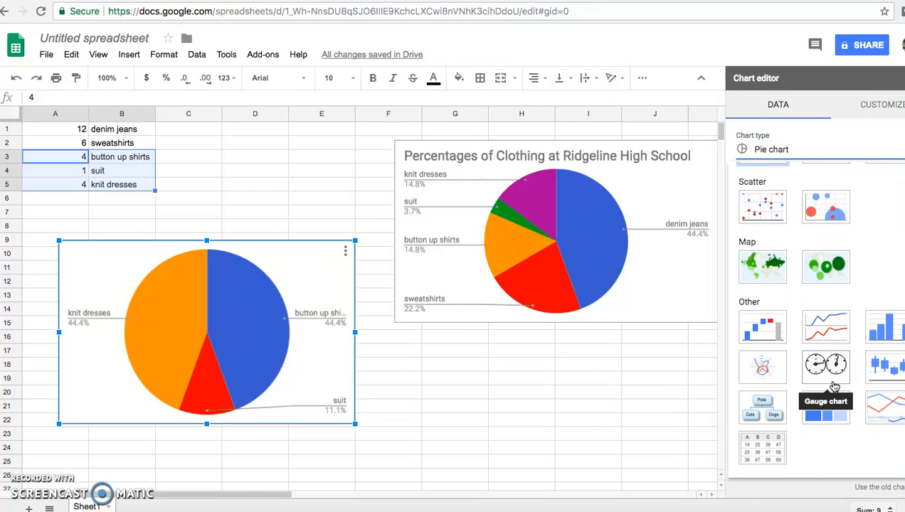
scroll(832, 386, up, 10)
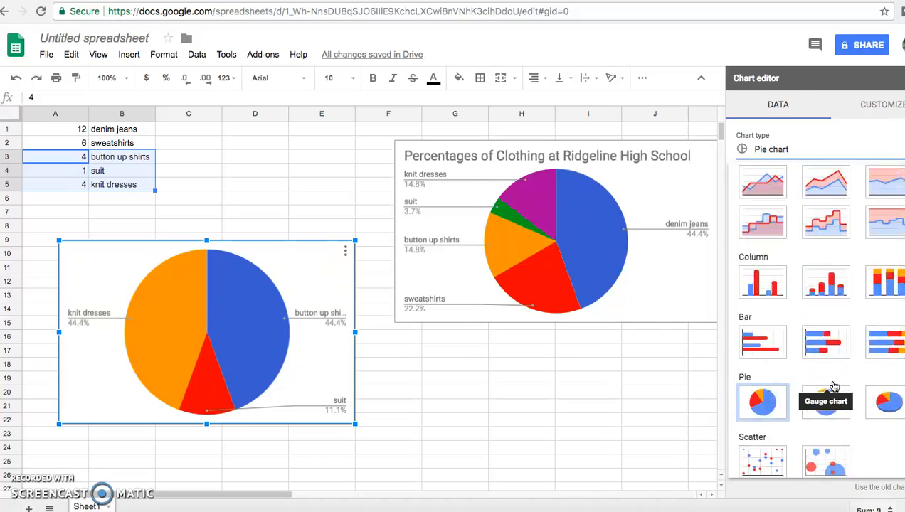
Set the new chart's title to High Quality Clothing at Ridgeline
click(881, 114)
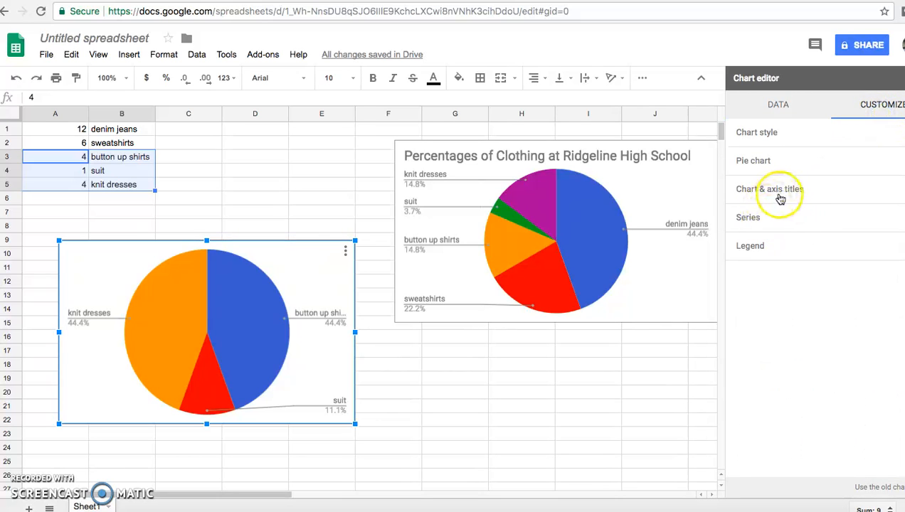
click(790, 196)
click(763, 250)
text(D)
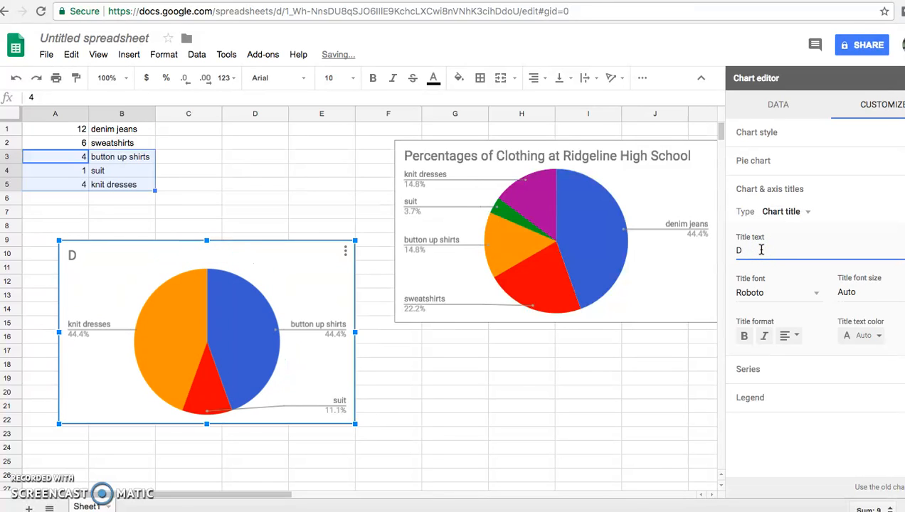
key(BackSpace)
text(High Quality Cloth)
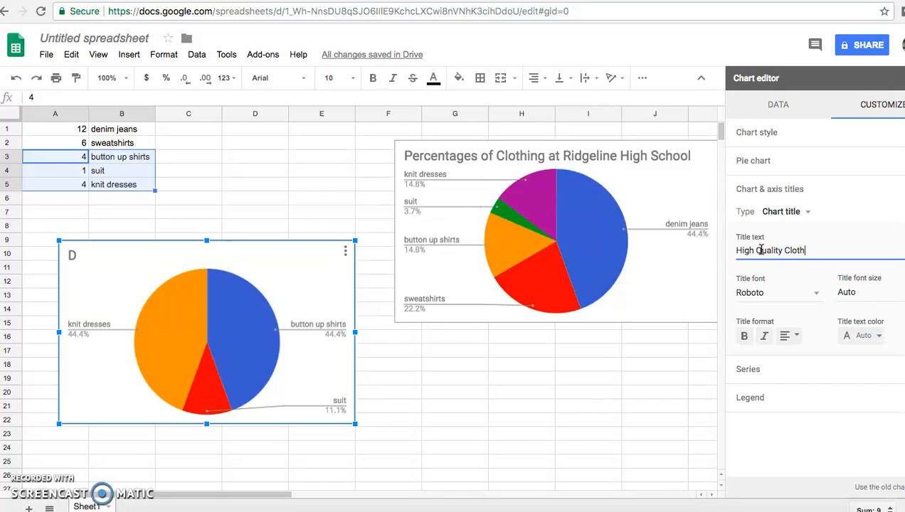
text(ing at Ridgeline)
click(590, 387)
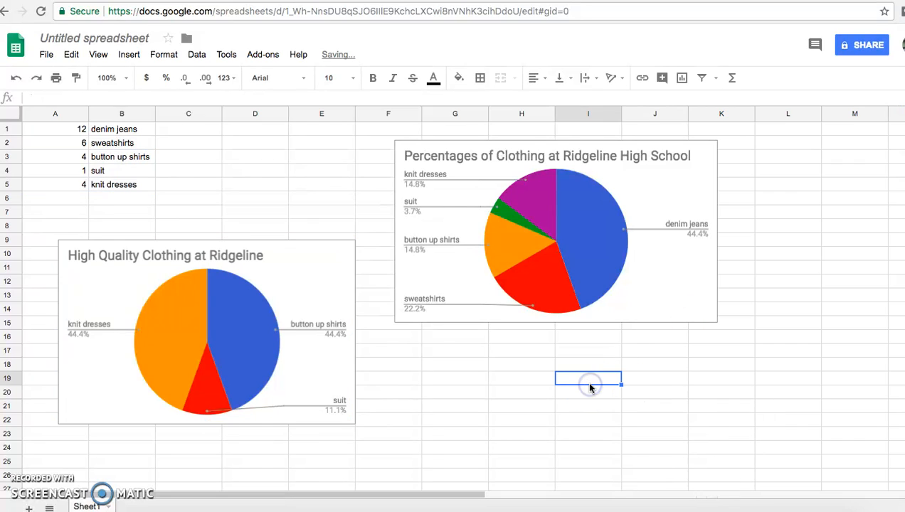